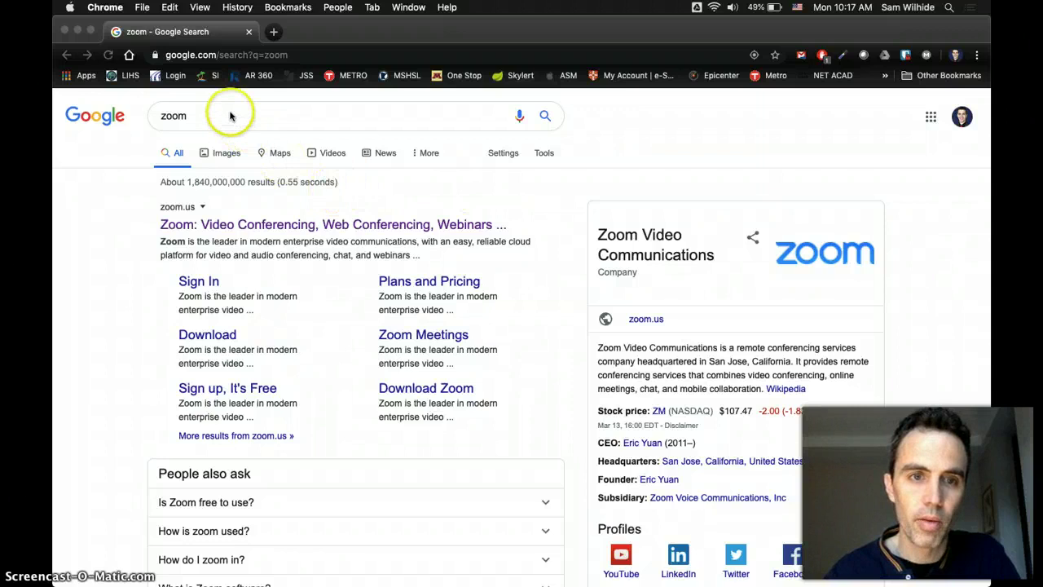
- Open the official Zoom website from the Google results for "zoom"
left_click(230, 115)
left_click(215, 114)
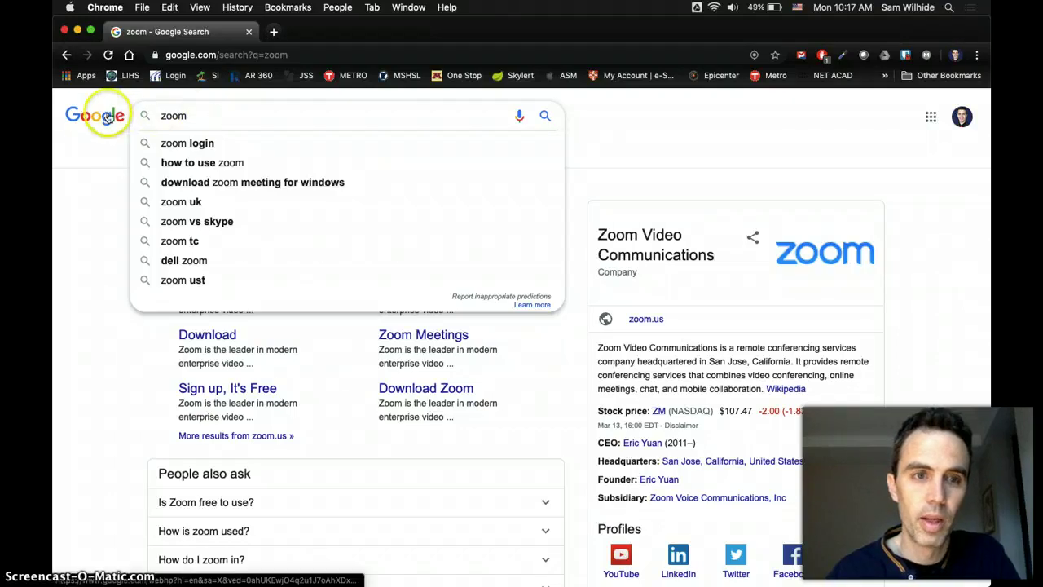
left_click(88, 150)
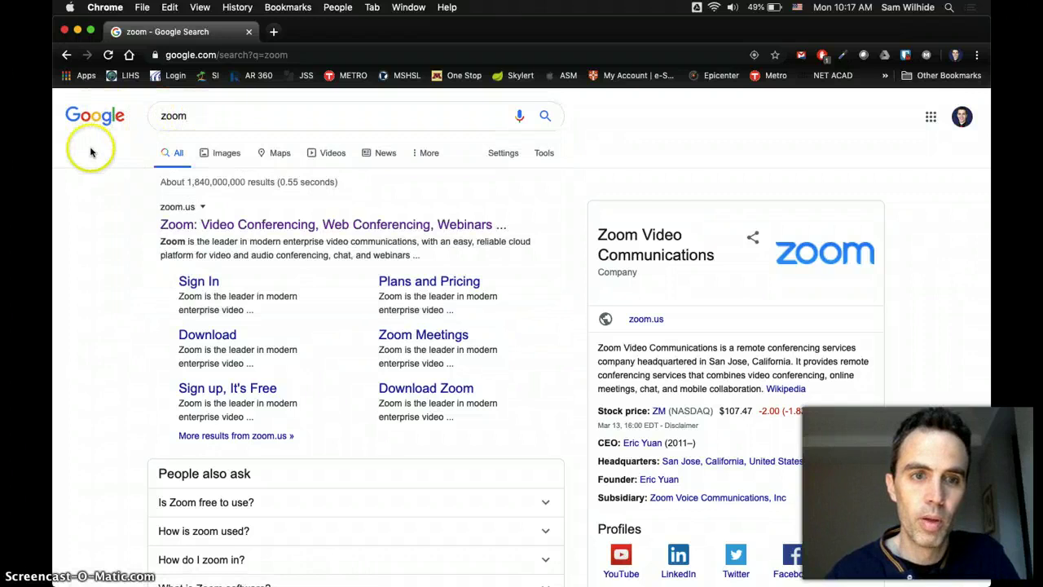
left_click(299, 225)
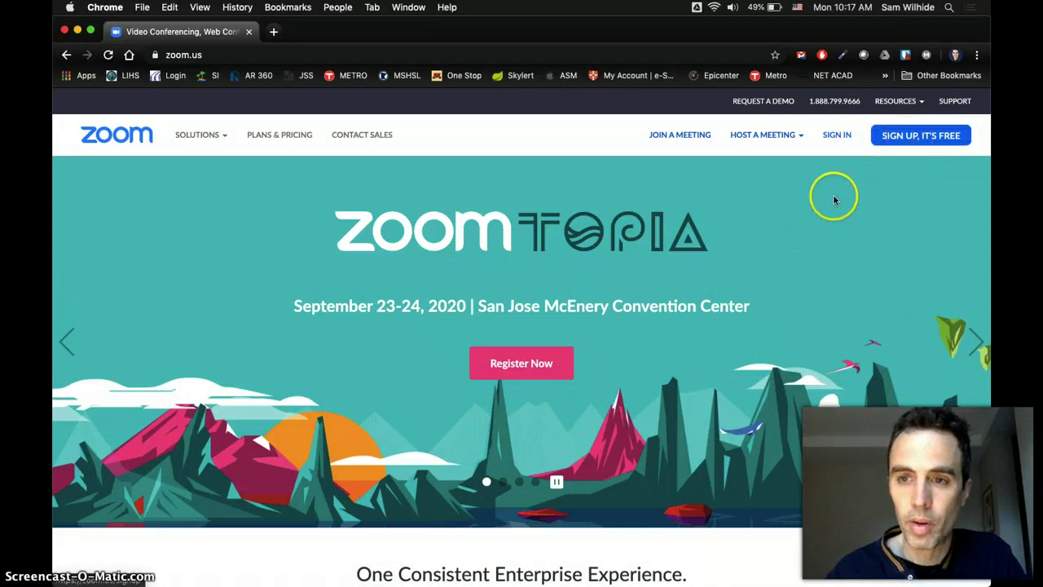
- Sign up for a free Zoom account by signing in with an existing Google account
left_click(905, 139)
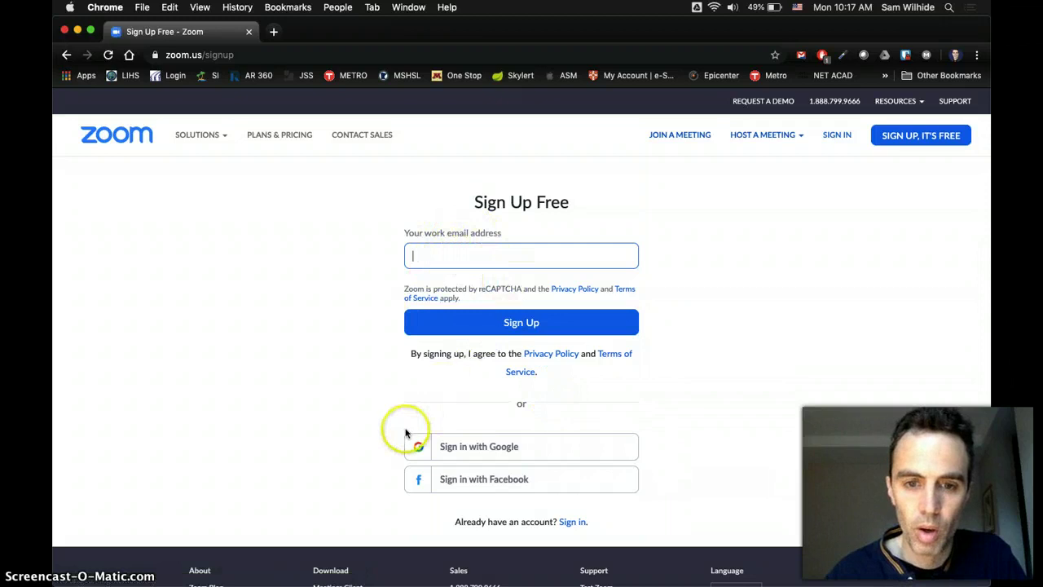
left_click(473, 449)
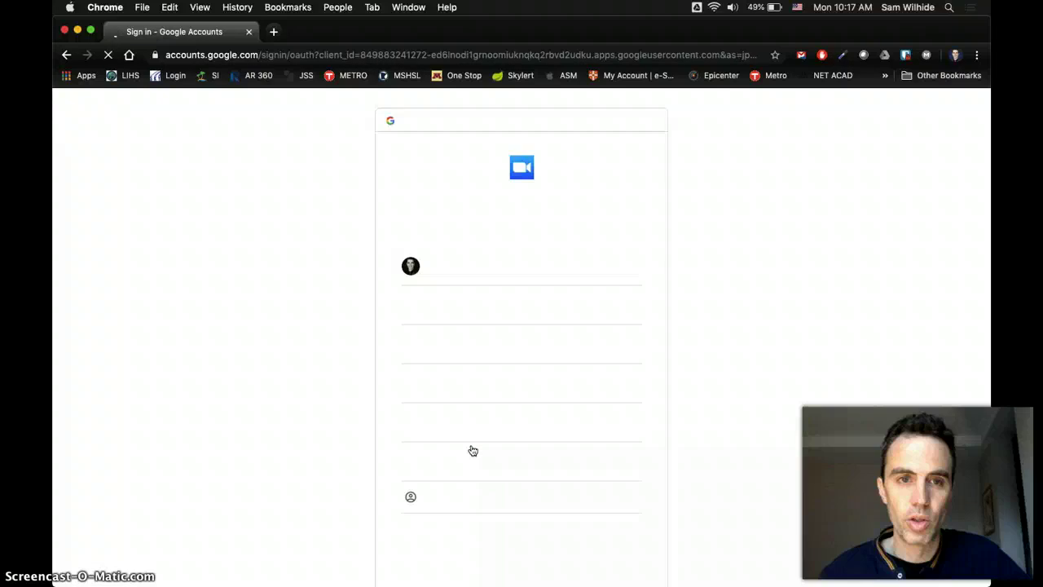
left_click(472, 270)
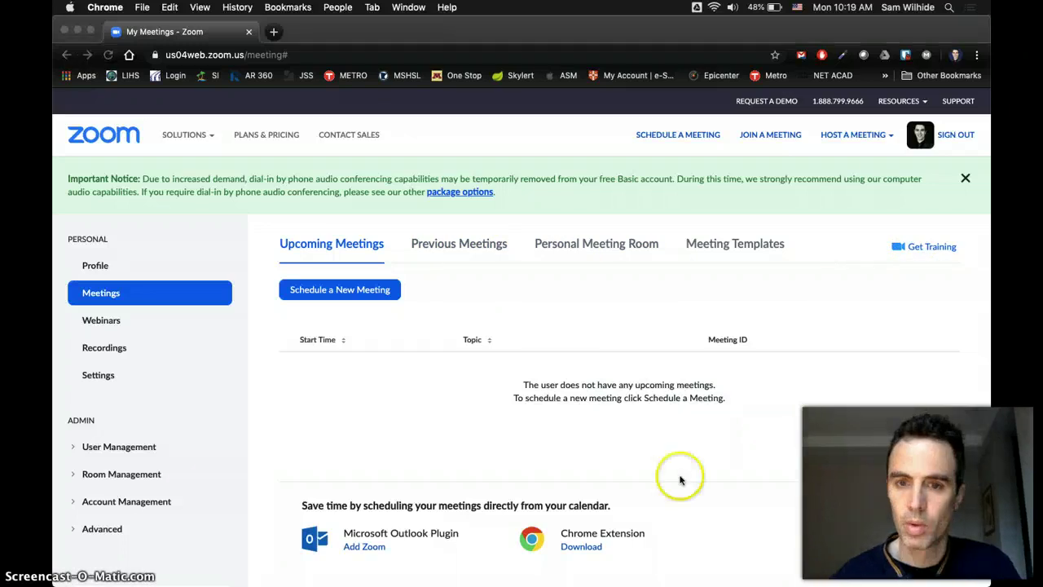
- Host a meeting from the Zoom web account with video on
left_click(890, 138)
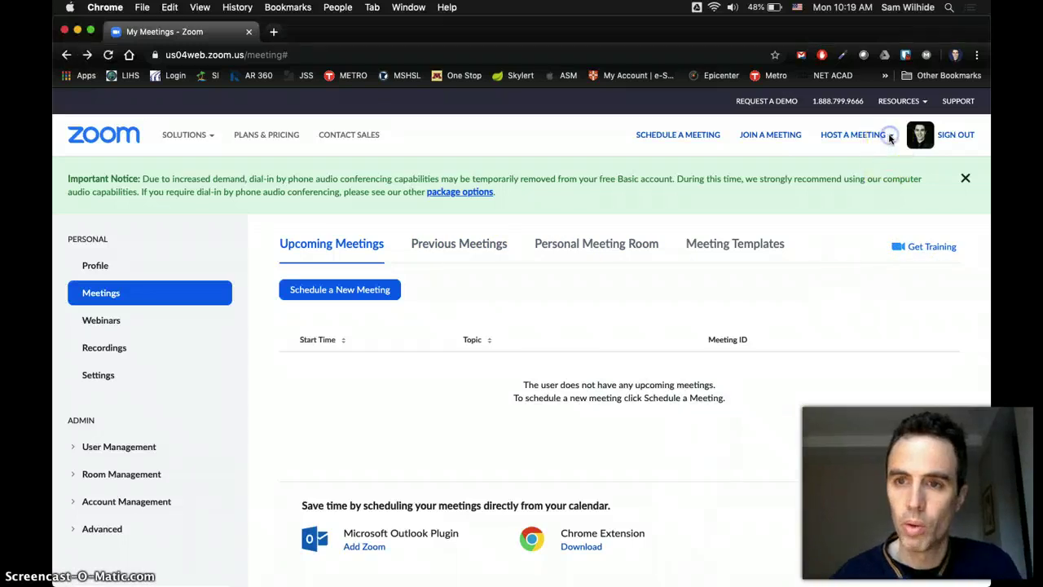
left_click(861, 167)
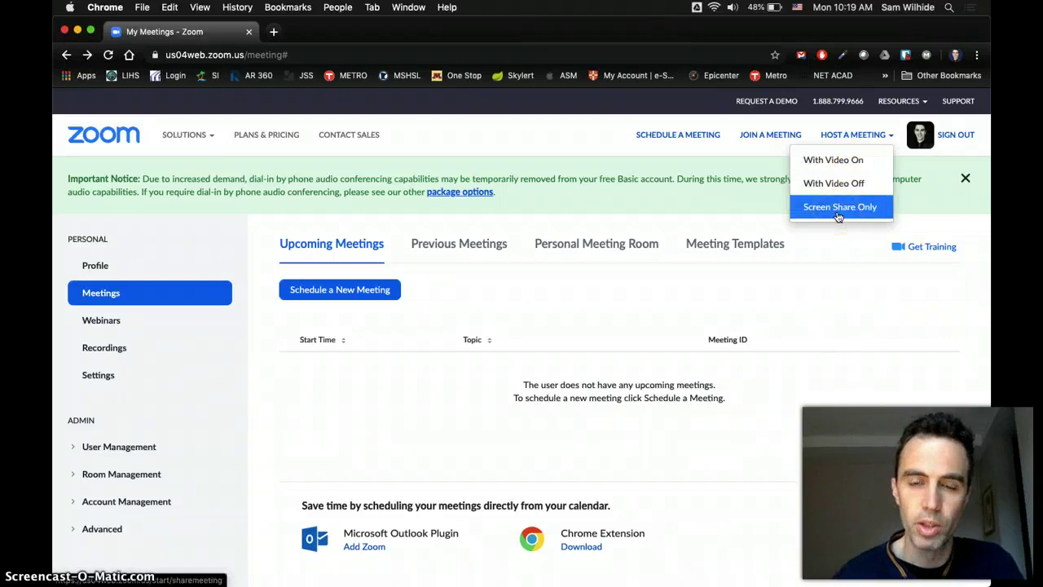
left_click(850, 167)
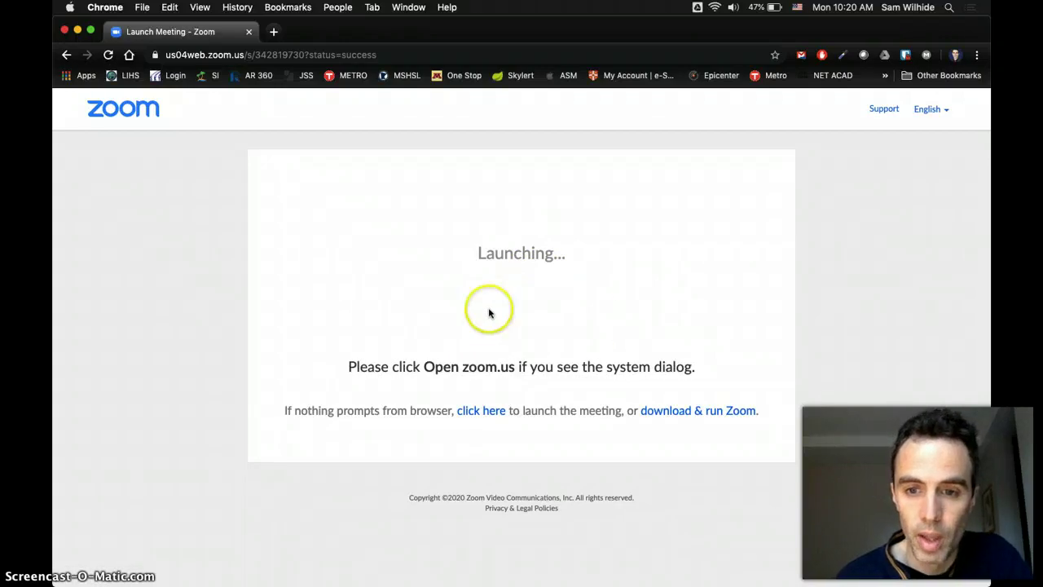
- Download the Zoom client package, open it and let the installer continue
left_click(669, 415)
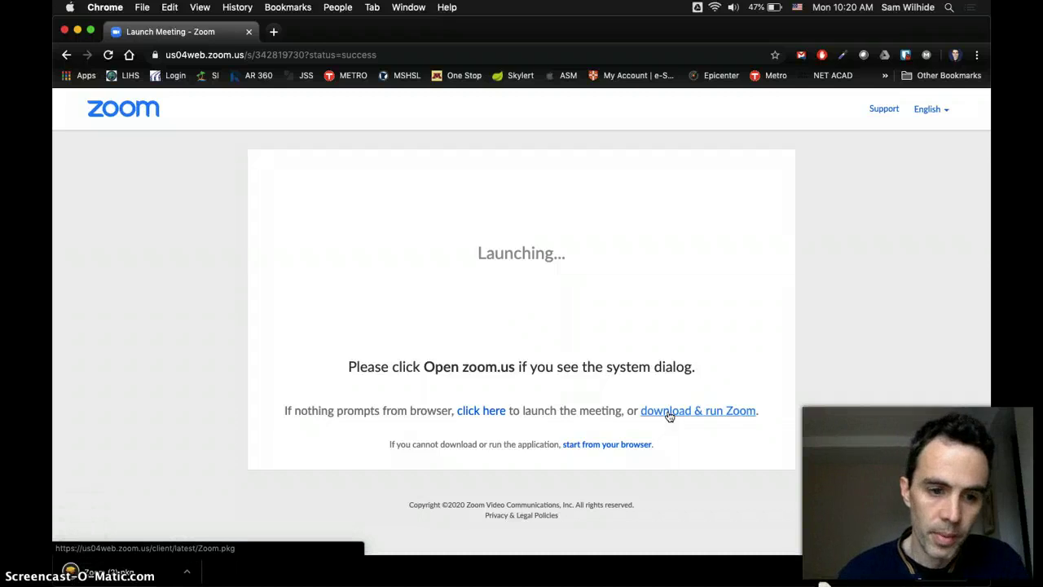
left_click(188, 571)
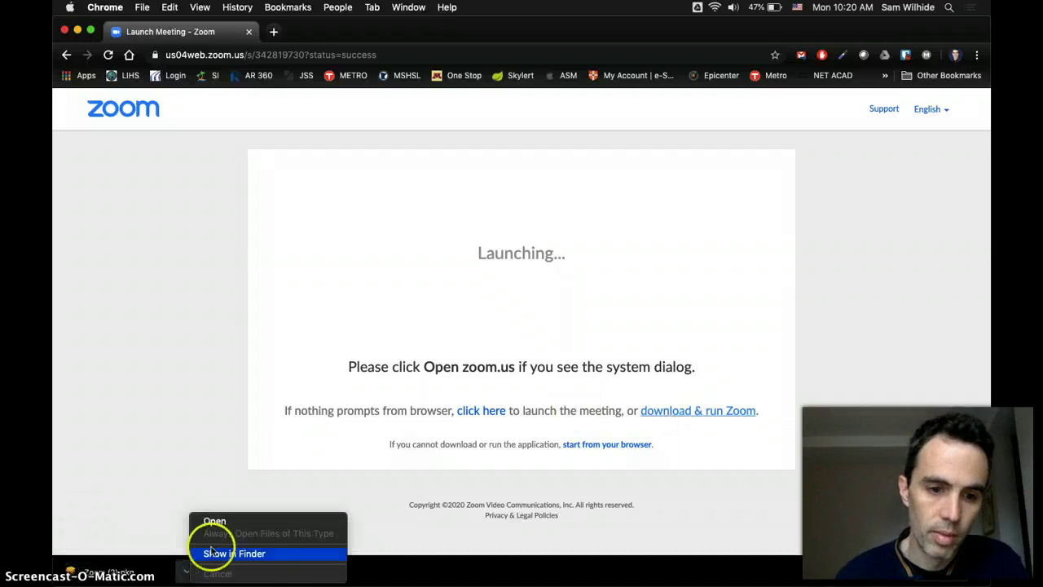
left_click(220, 520)
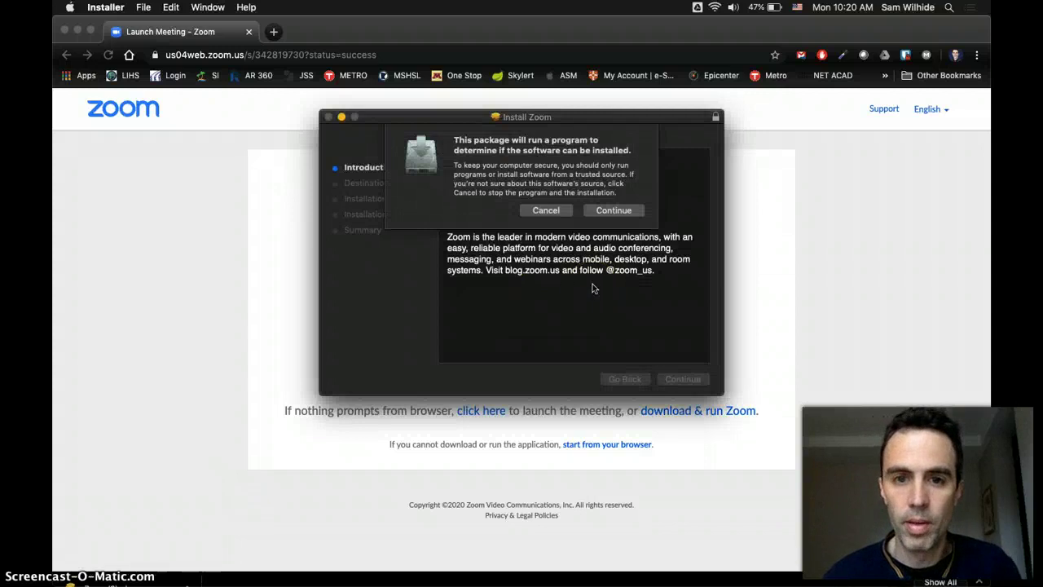
left_click(608, 211)
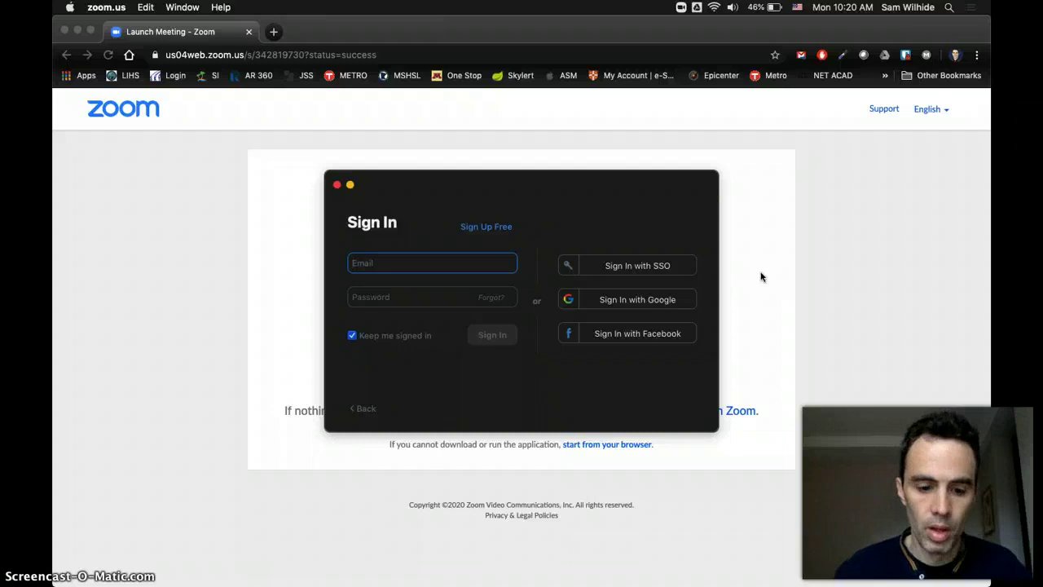
- Sign in to the Zoom desktop client with the Google account and allow the browser to open zoom.us
left_click(581, 276)
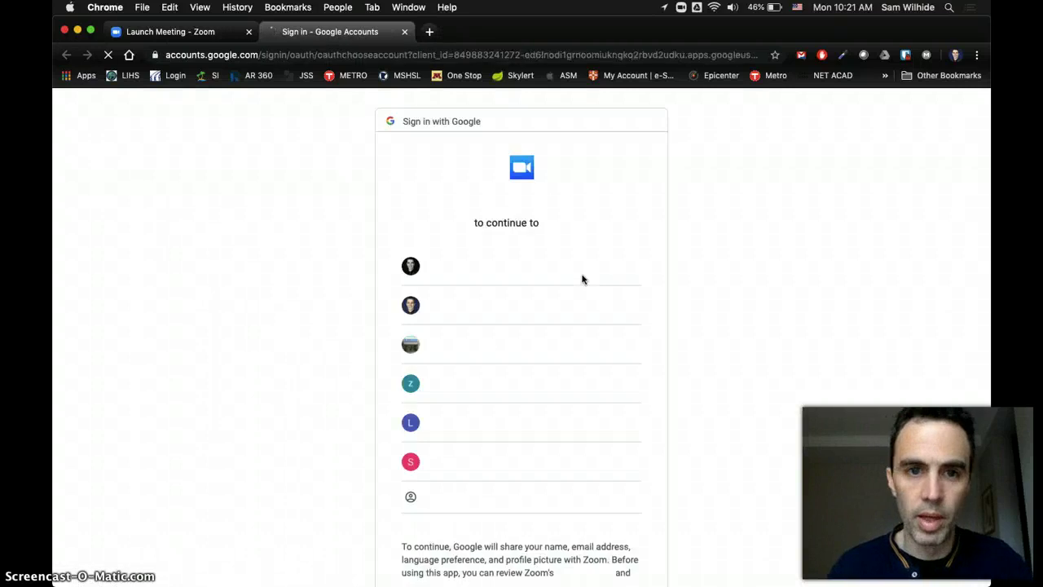
left_click(528, 280)
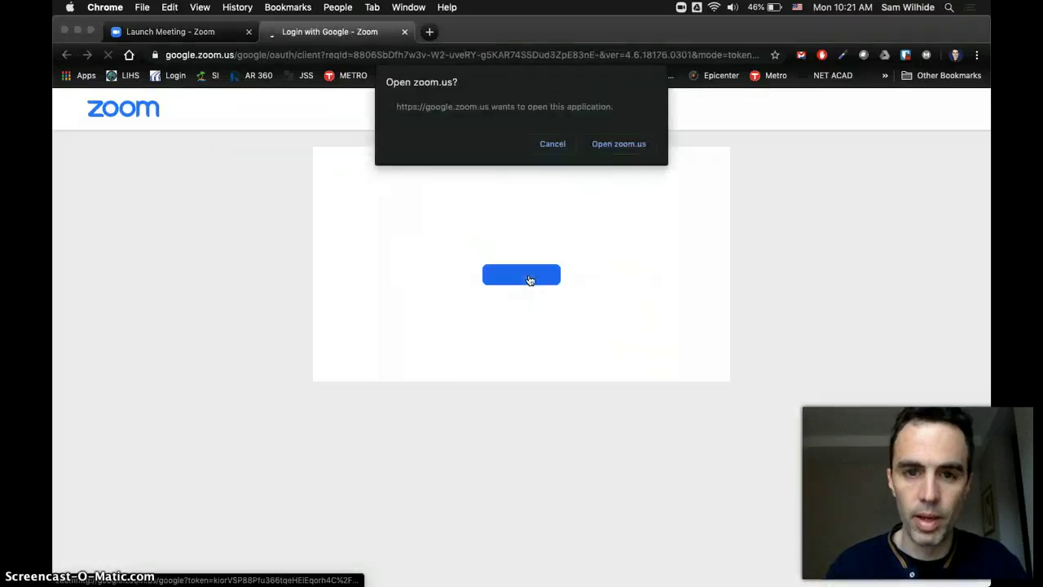
left_click(606, 151)
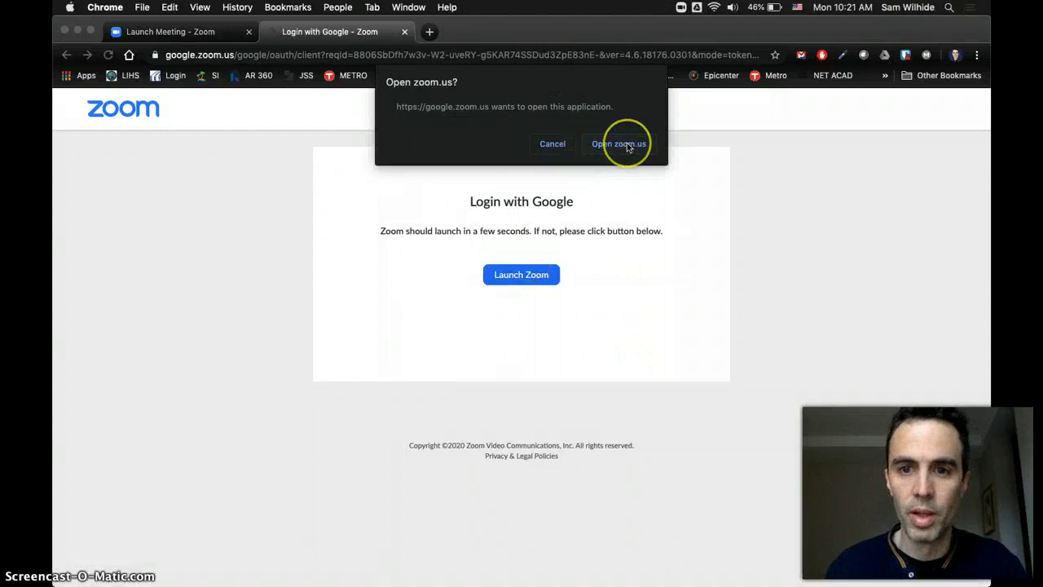
left_click(626, 147)
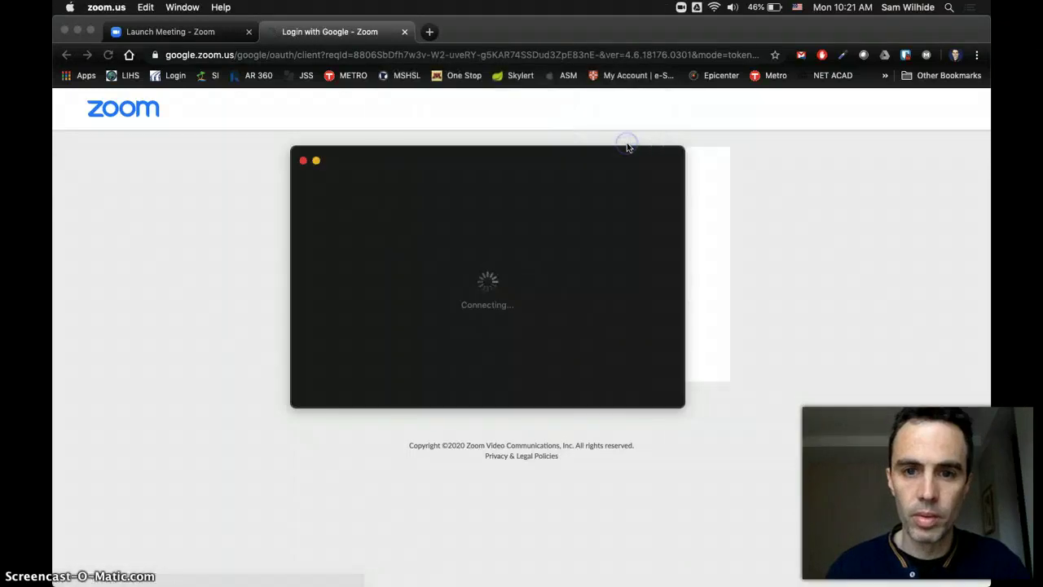
left_click(723, 223)
left_click(524, 277)
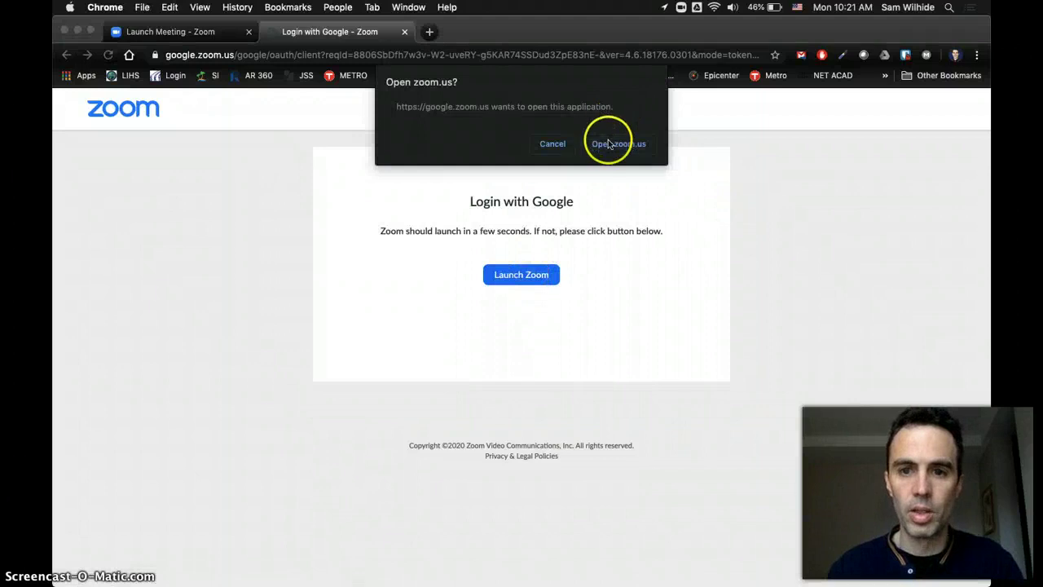
left_click(610, 144)
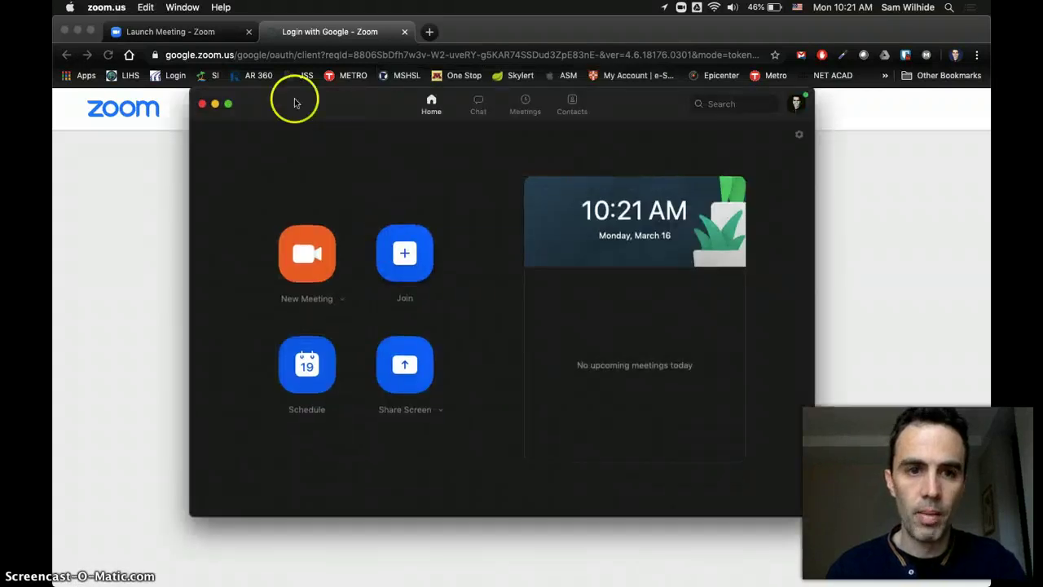
- Start a new meeting from the Zoom client and test the speaker and microphone
left_click_drag(289, 99, 358, 120)
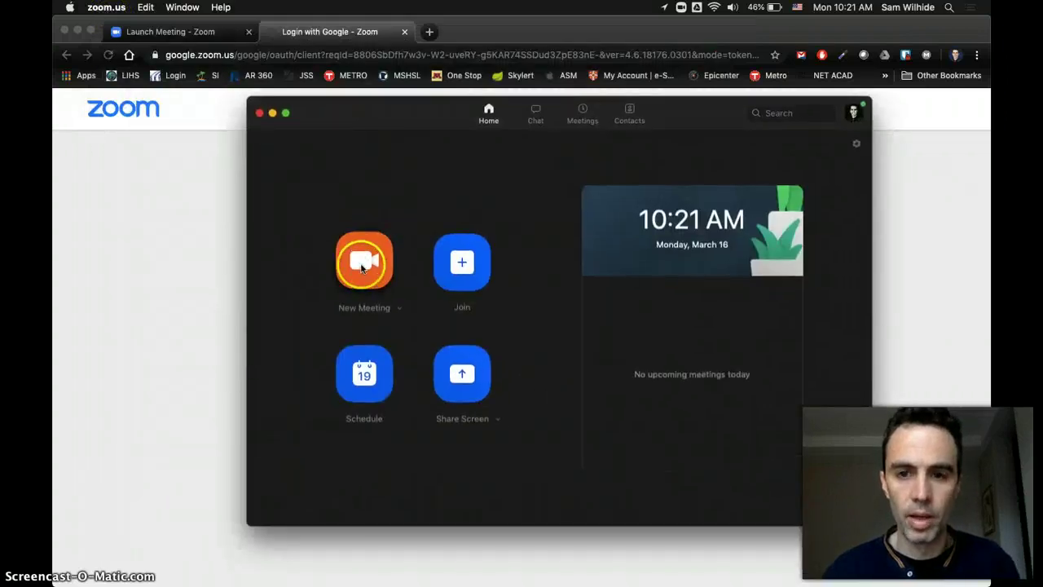
left_click(363, 259)
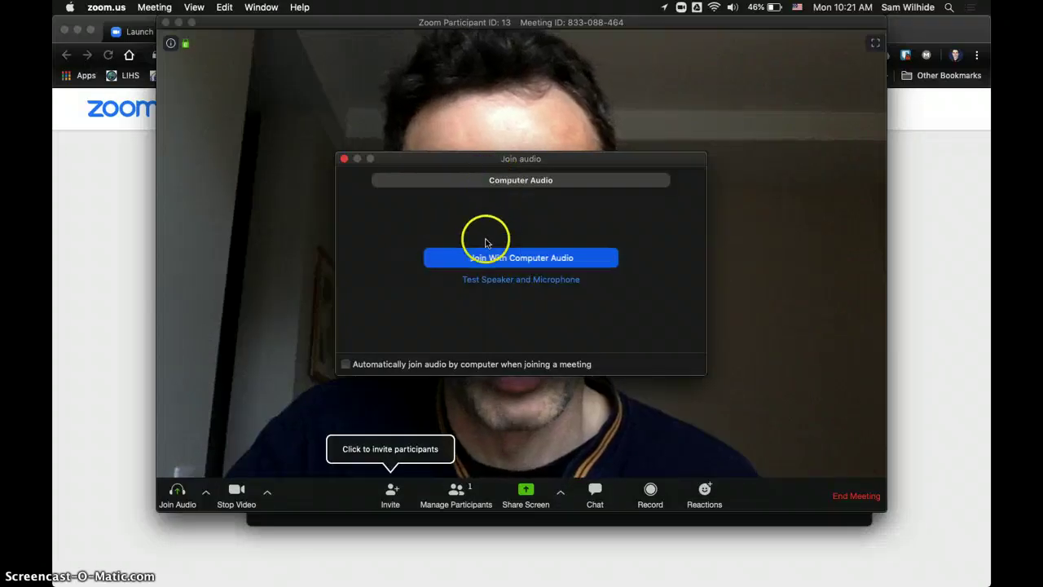
left_click(487, 281)
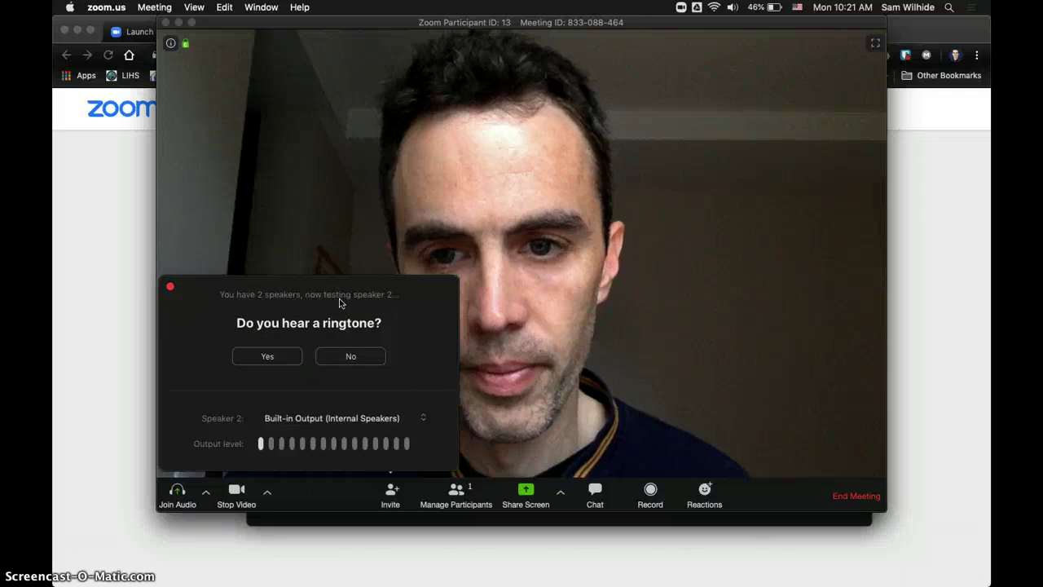
left_click(282, 360)
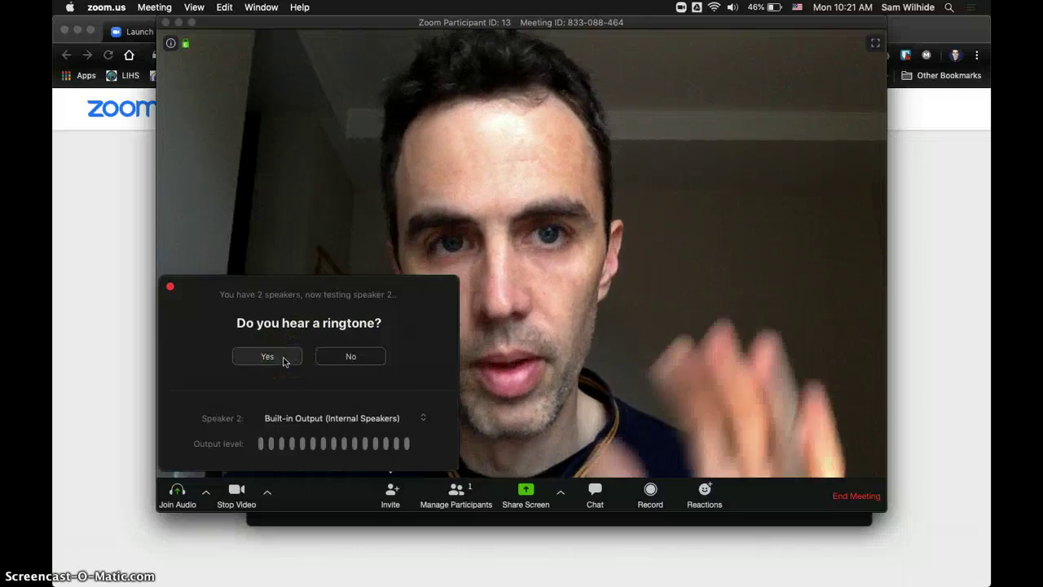
left_click(282, 360)
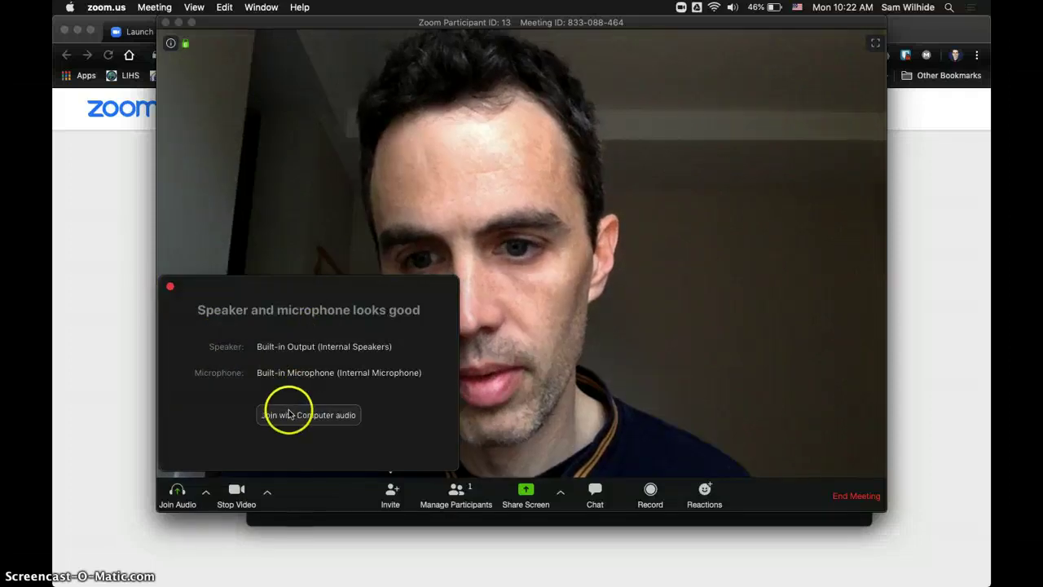
left_click(170, 287)
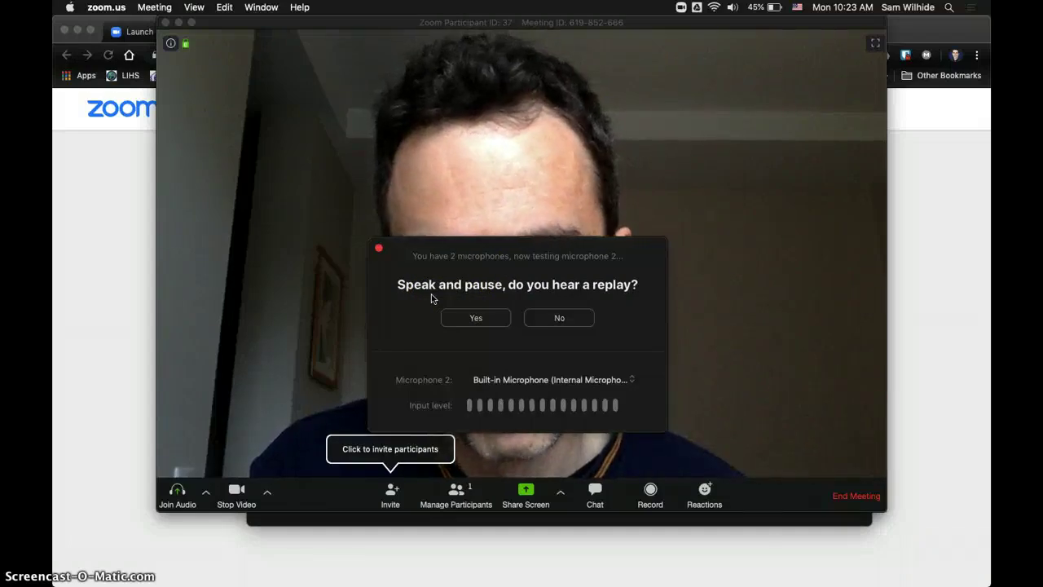
- Confirm the microphone replay test and join the meeting with computer audio
left_click(477, 323)
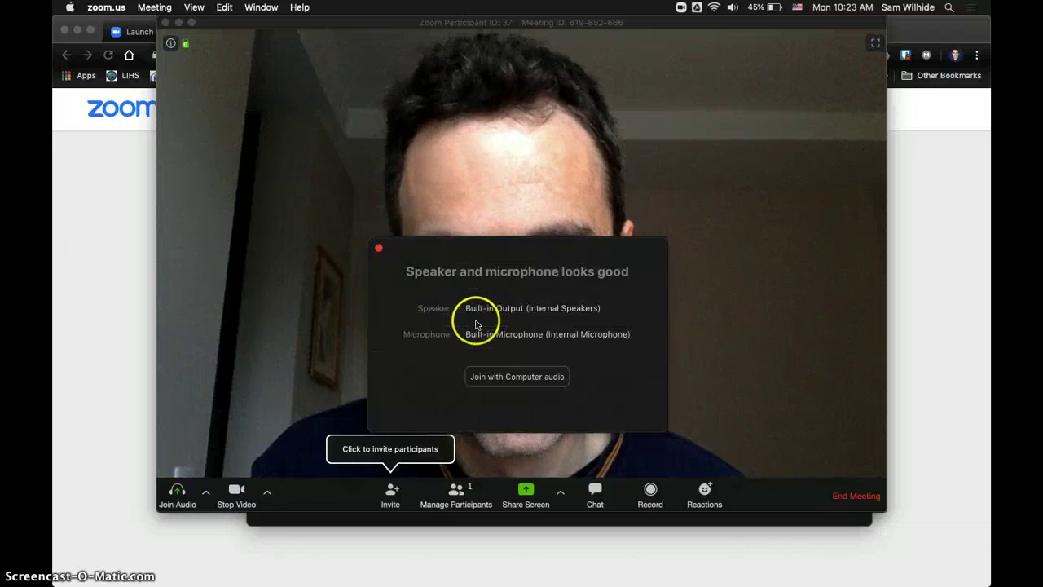
left_click(492, 379)
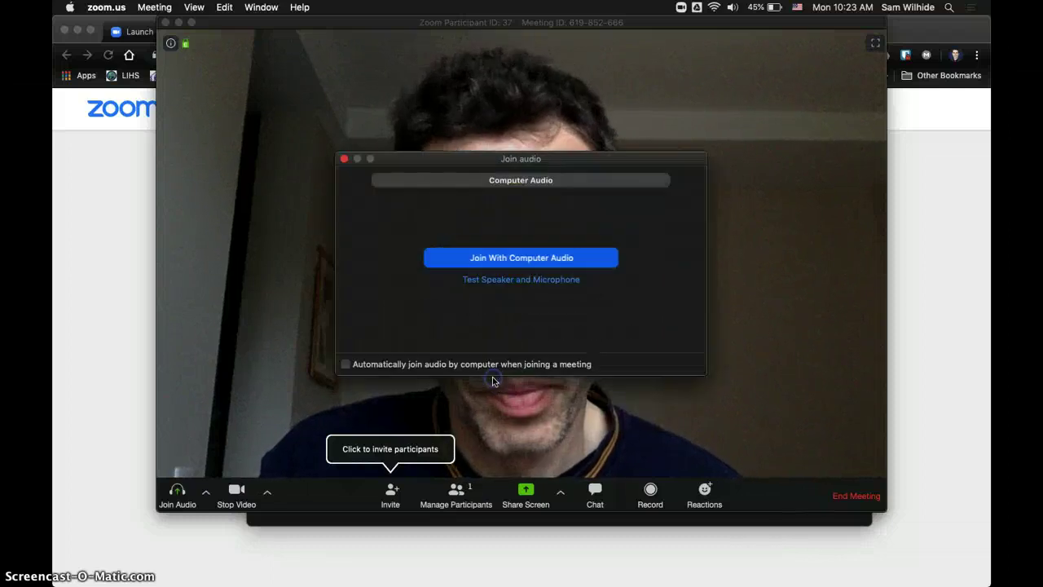
left_click(492, 259)
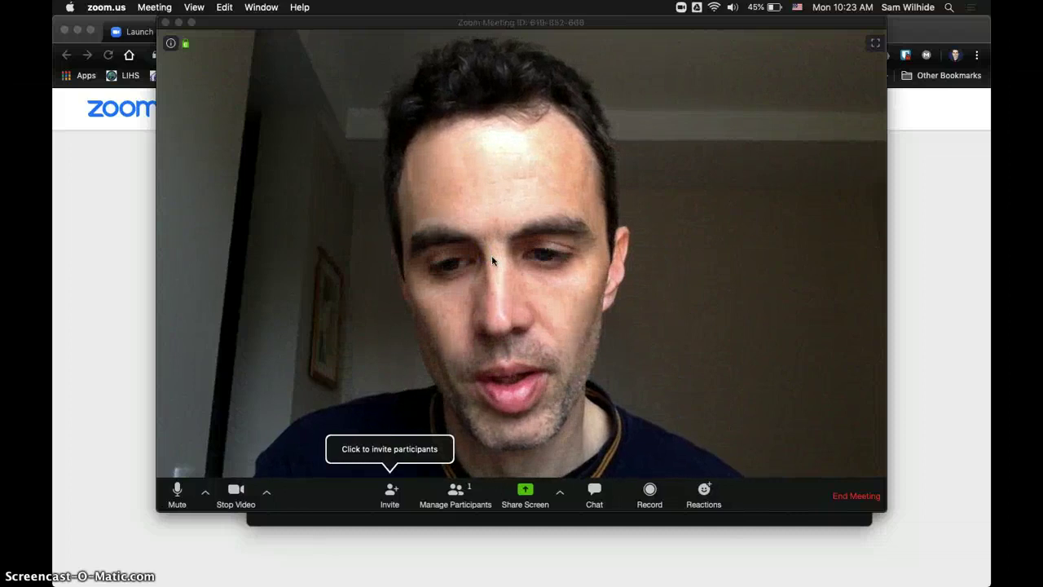
- Examine the contact and email options for inviting participants, filter the contacts by a first name, and close the invitation window
left_click(445, 332)
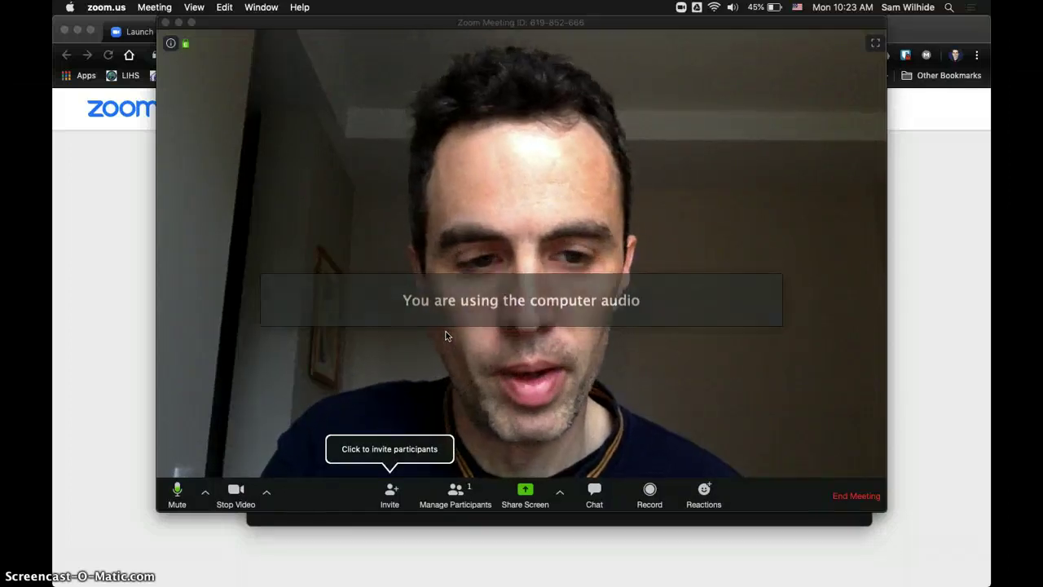
left_click(392, 499)
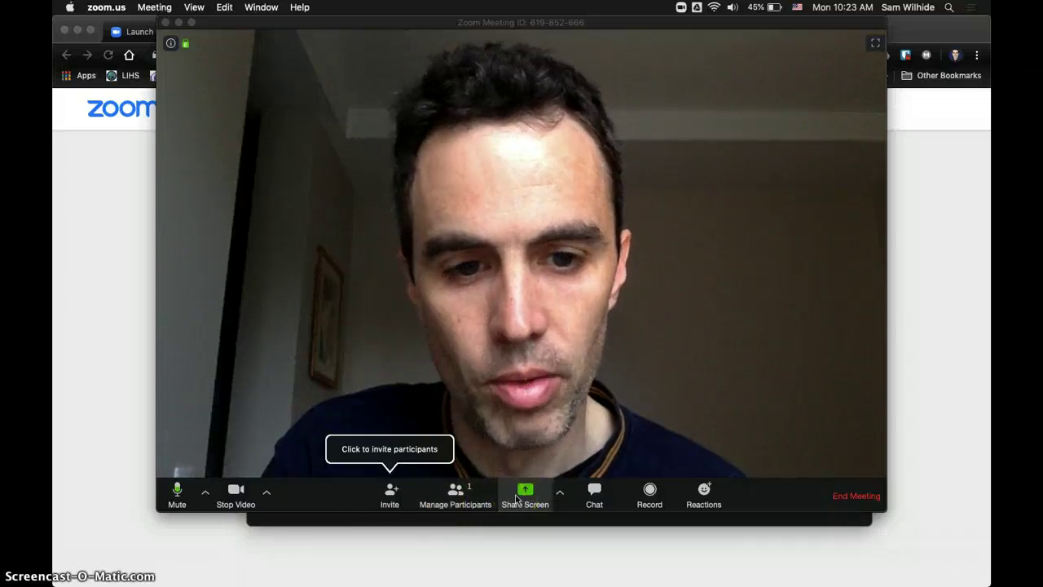
left_click(389, 495)
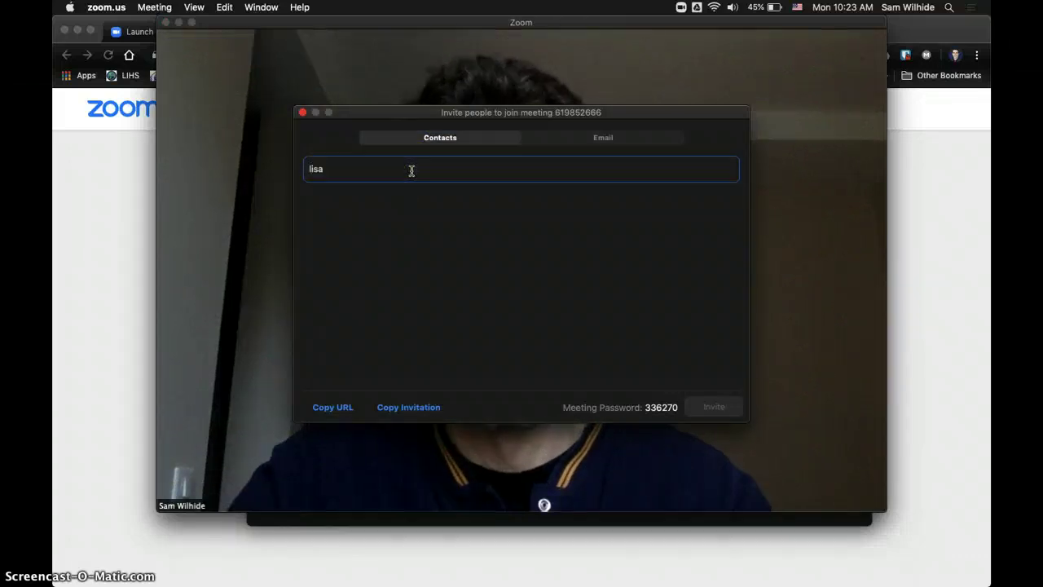
left_click(572, 136)
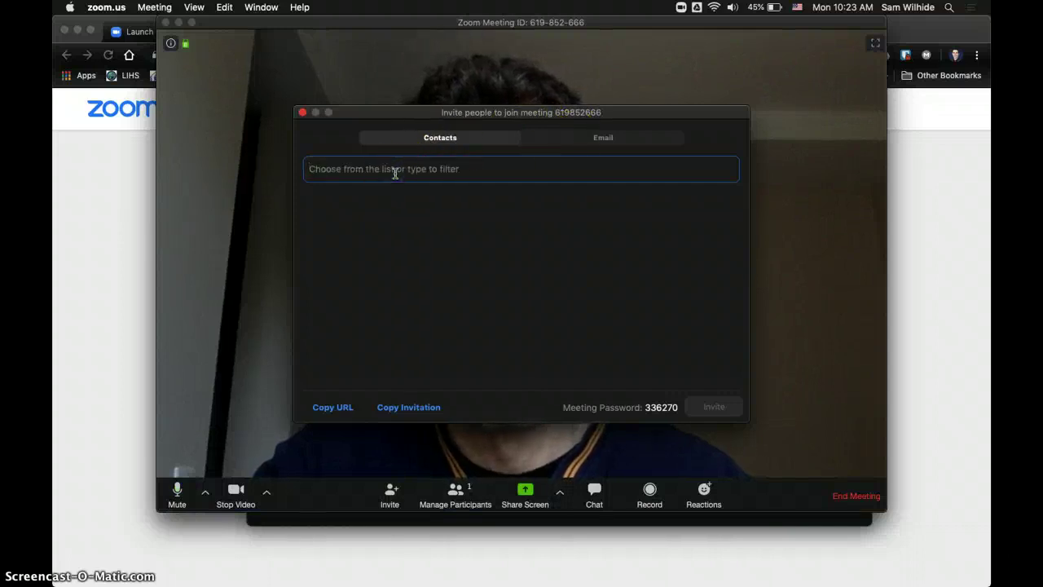
left_click(601, 138)
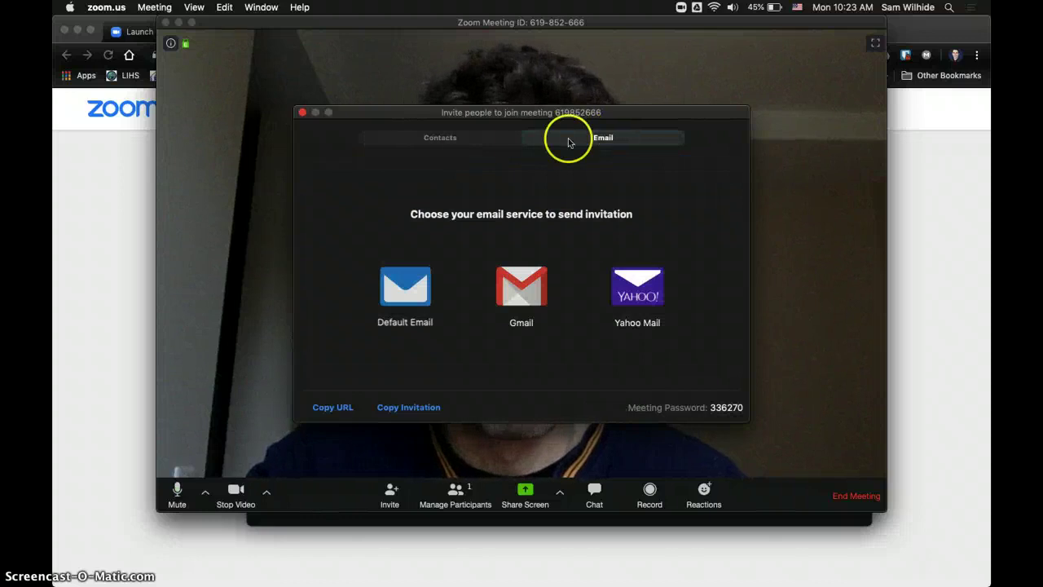
left_click(463, 143)
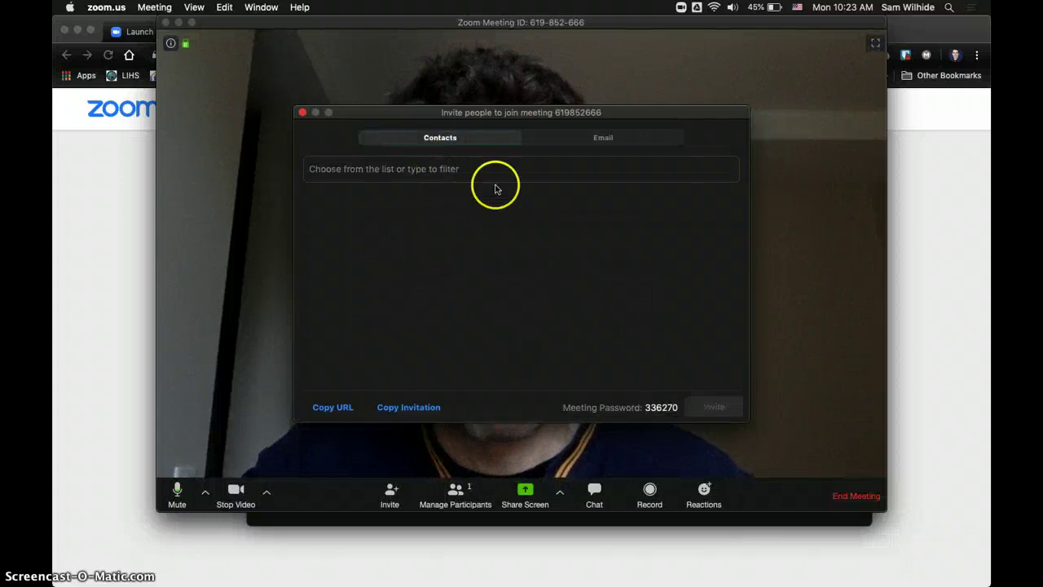
left_click(303, 113)
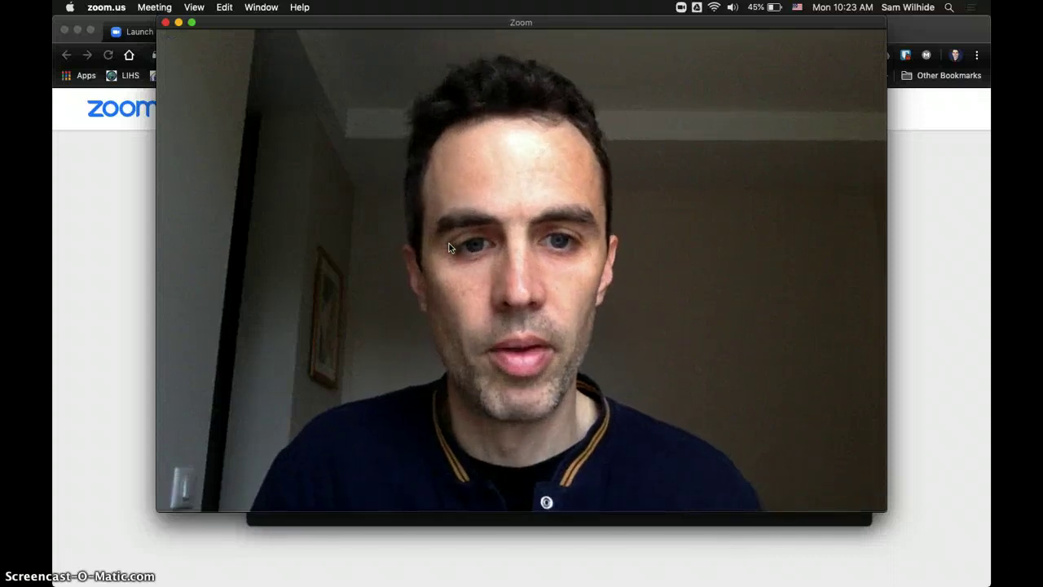
- Open the meeting chat and send the message "Is everyone still hearing me?" to everyone
mouse_move(572, 157)
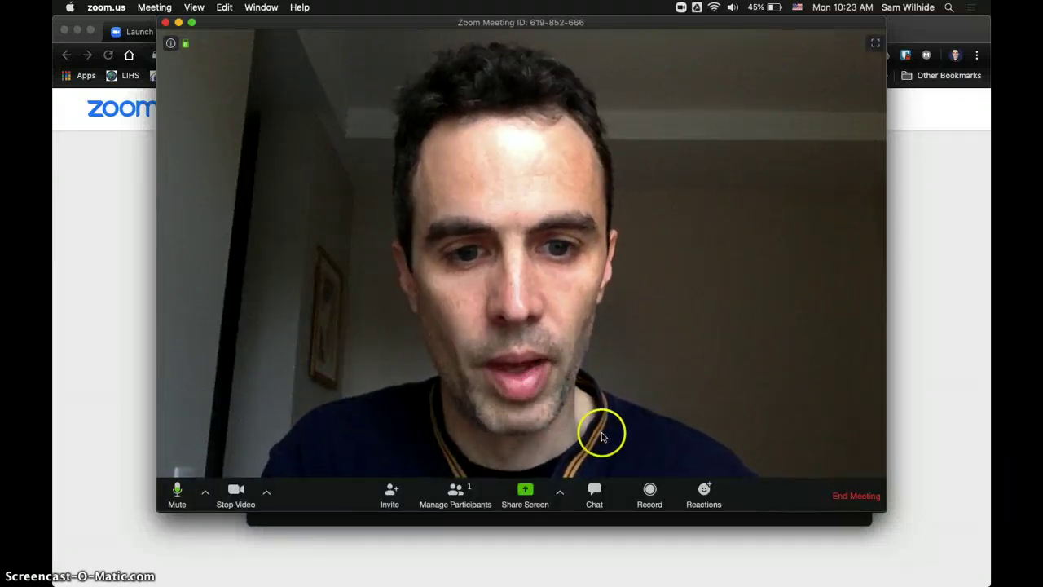
left_click(597, 491)
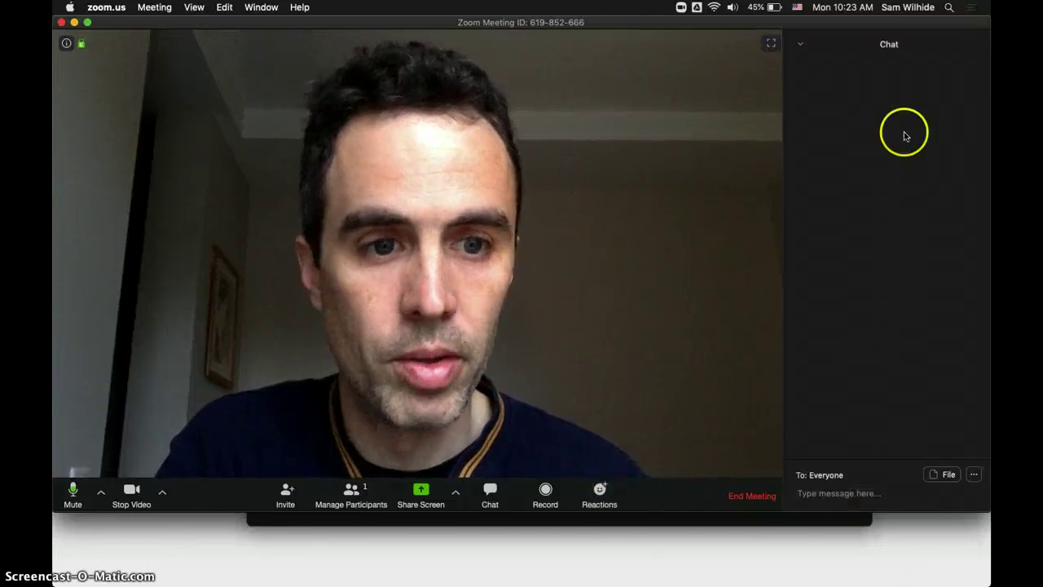
left_click(838, 493)
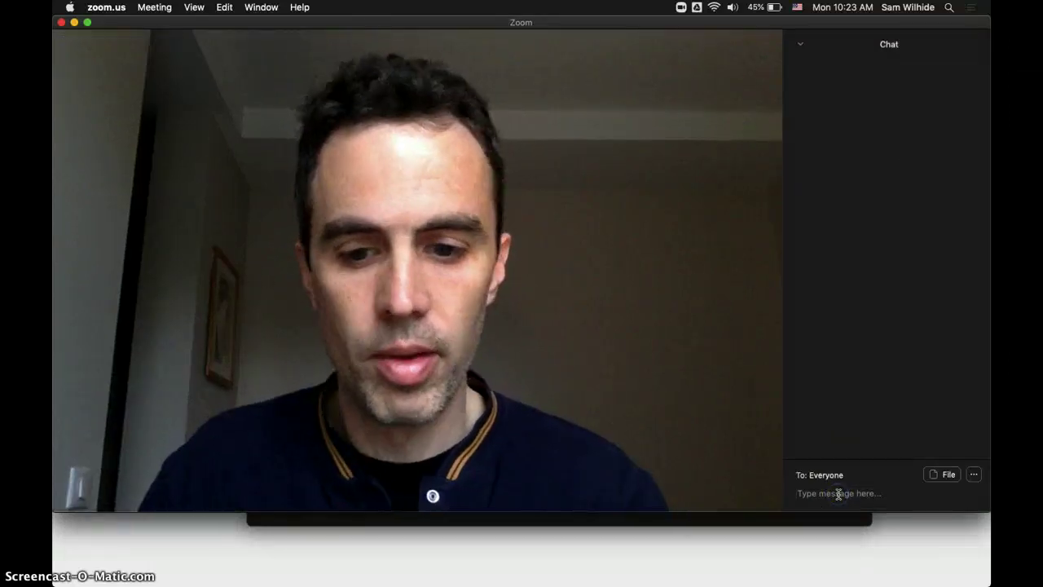
type("Is everyone")
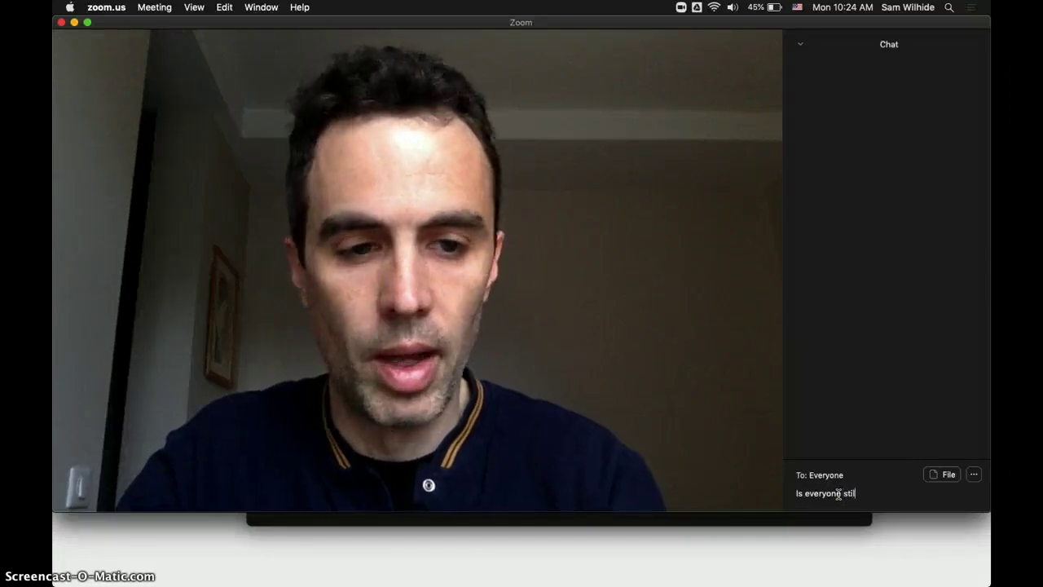
type("still hearing")
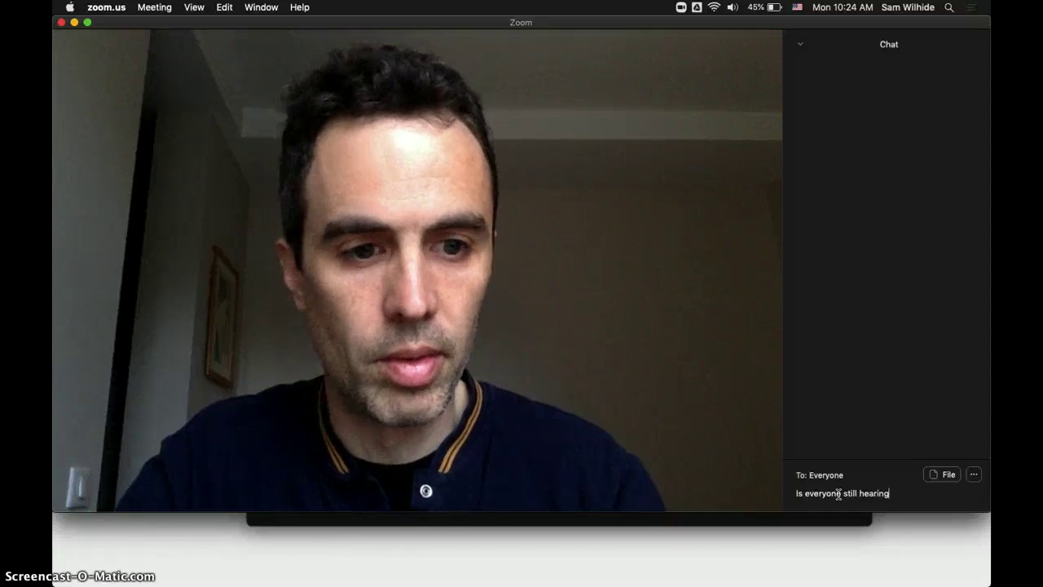
type(" me?")
key("Return")
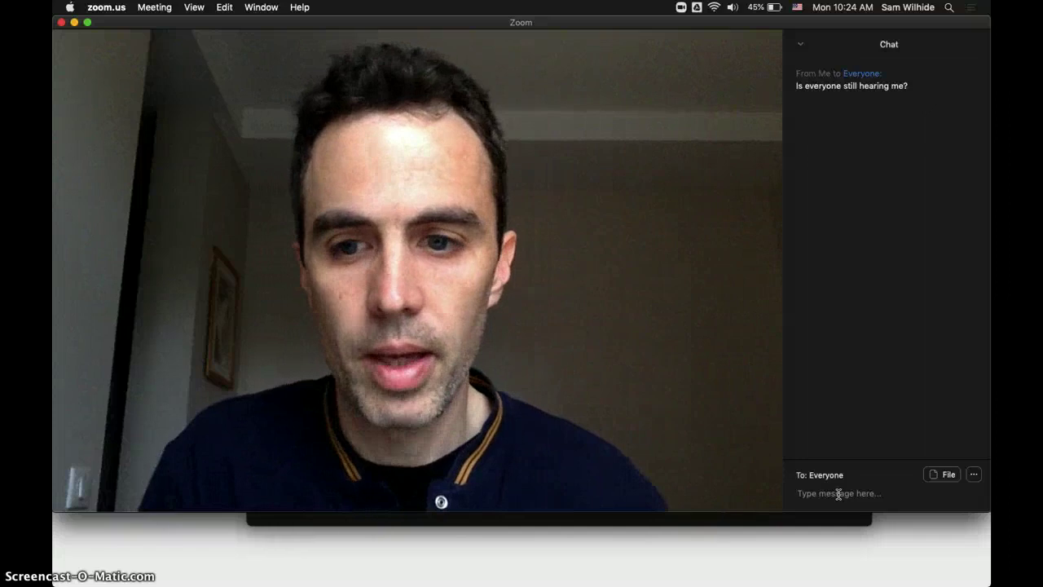
left_click(705, 205)
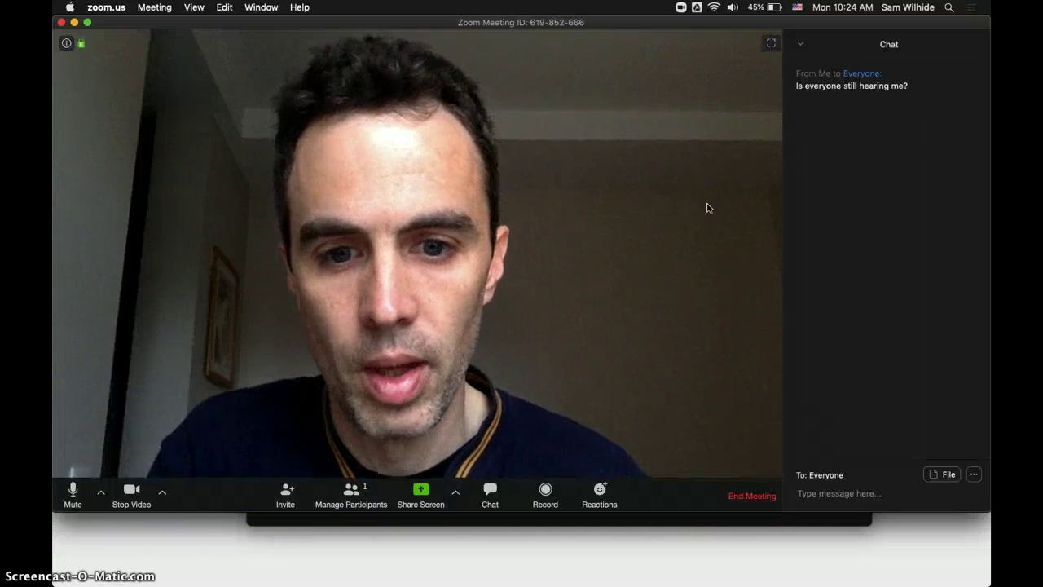
left_click(537, 284)
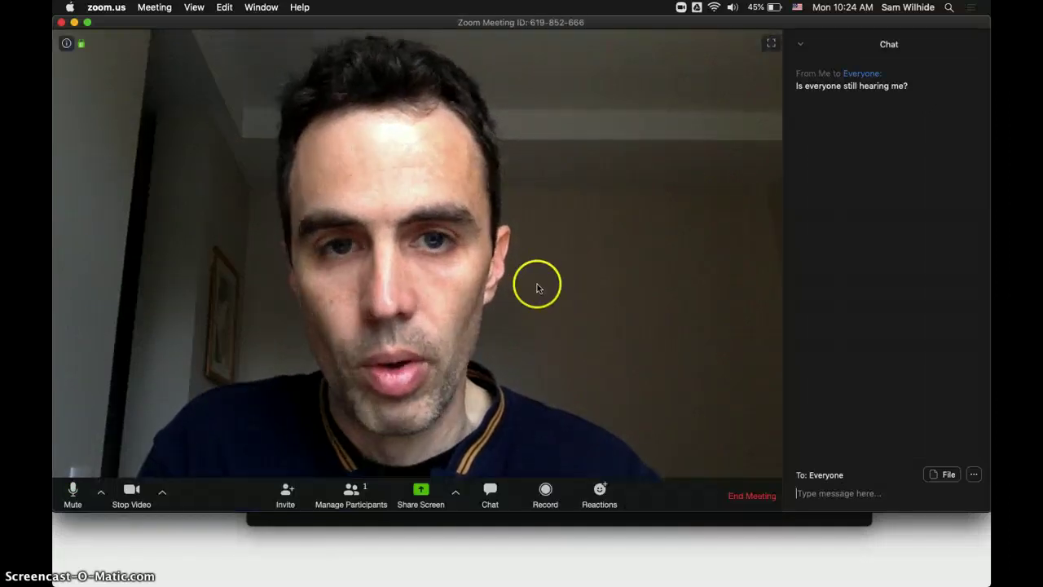
left_click(157, 352)
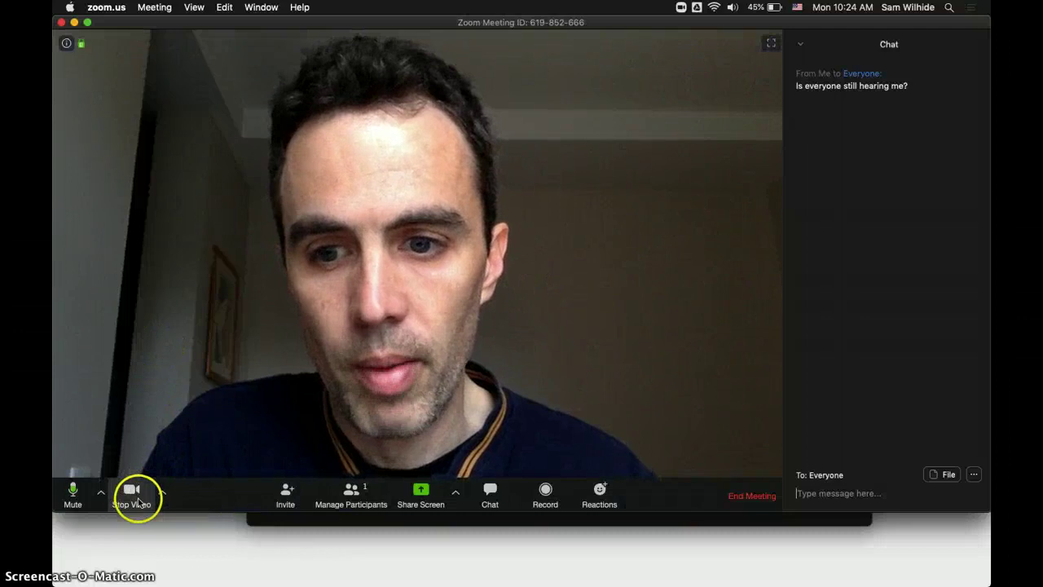
- Open the screen sharing choices and examine the basic sources, especially iPhone/iPad via AirPlay
left_click(420, 490)
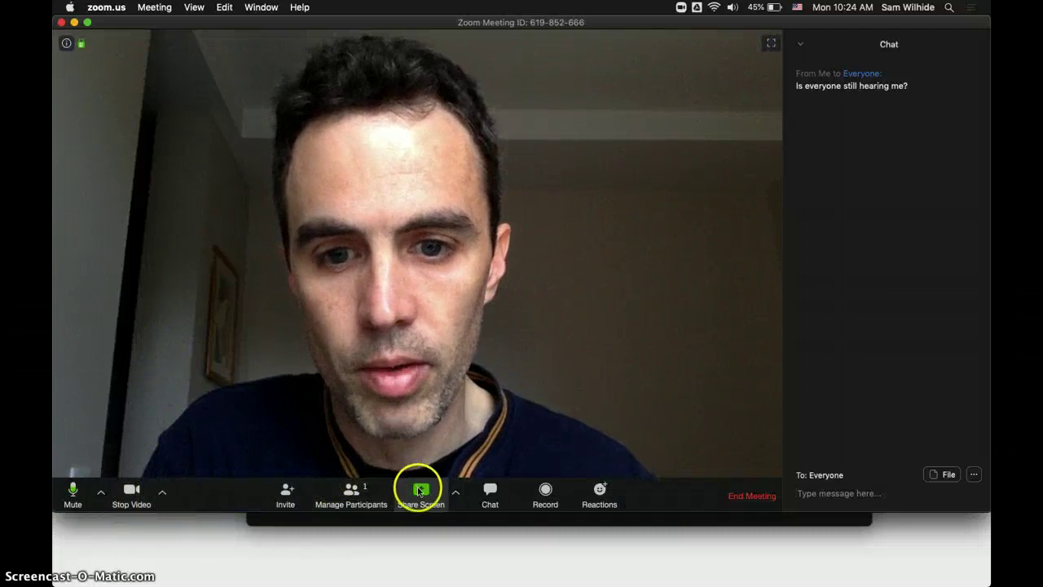
left_click(294, 237)
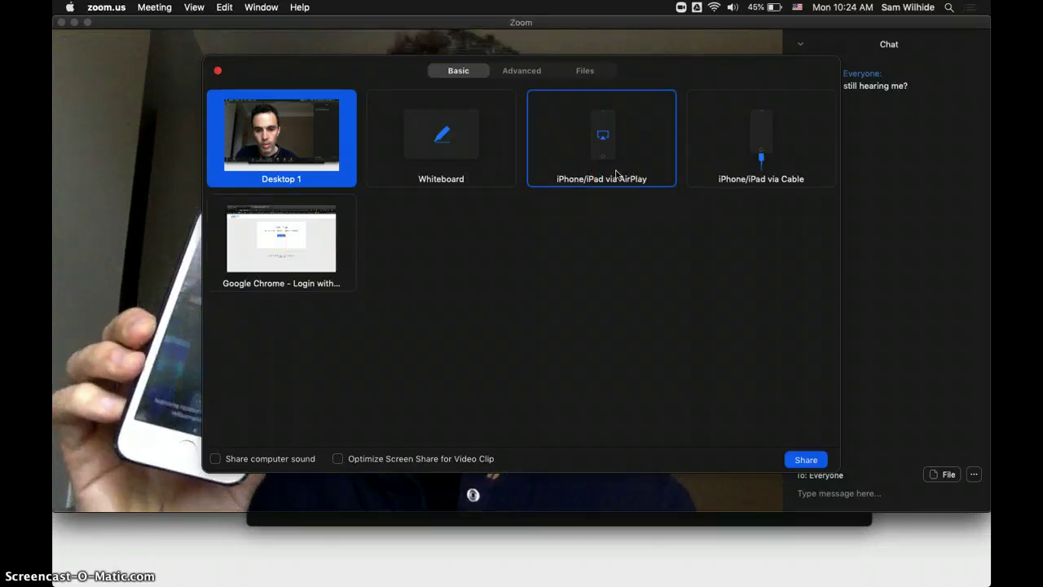
left_click(617, 131)
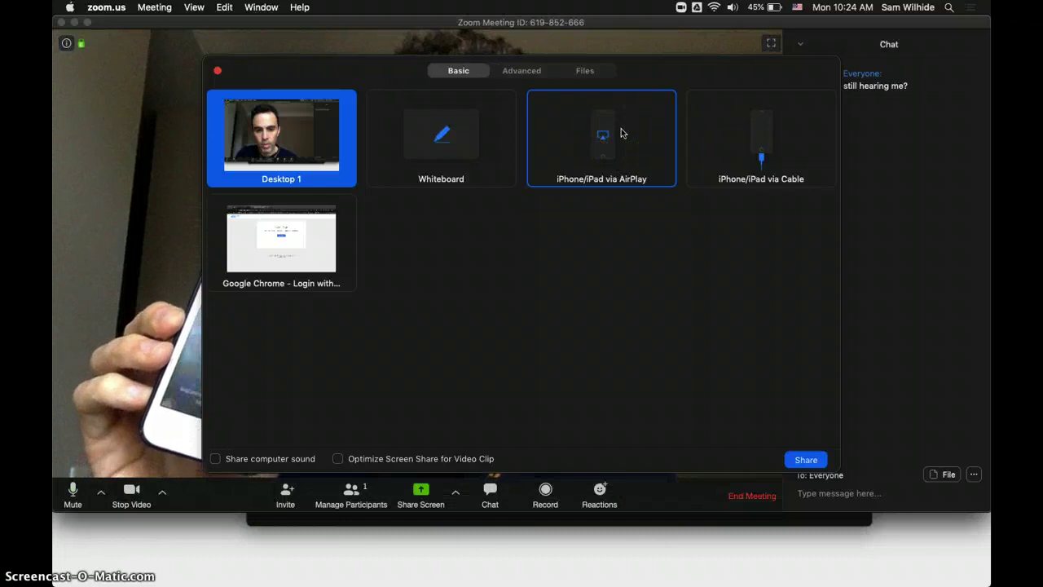
left_click(615, 133)
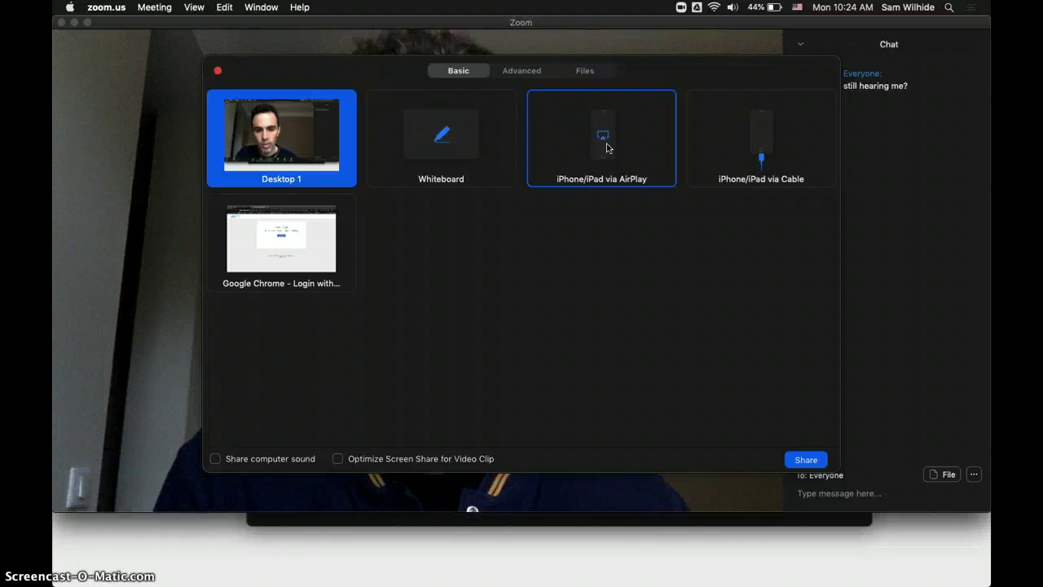
left_click(614, 149)
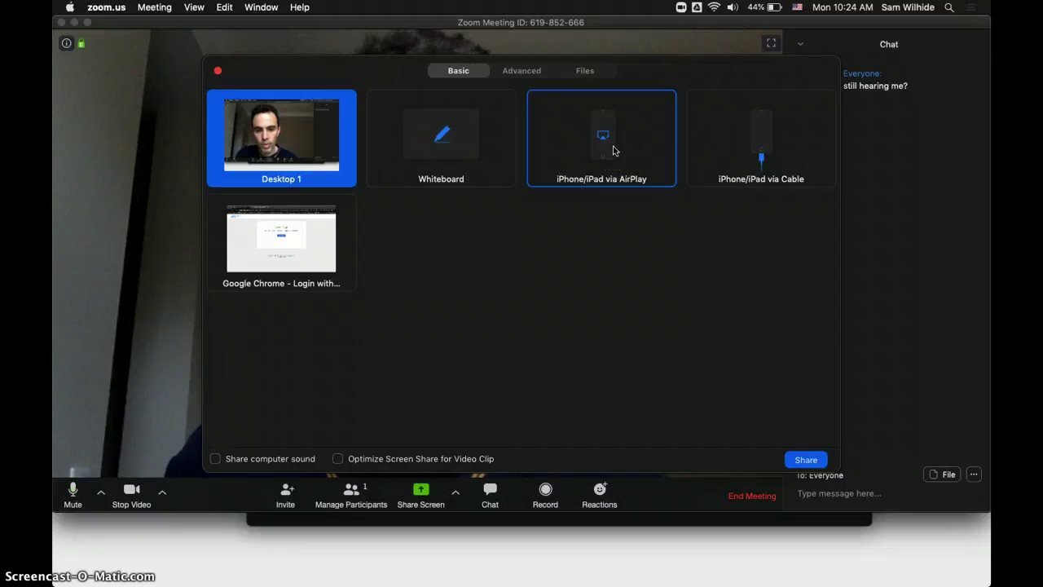
left_click(621, 136)
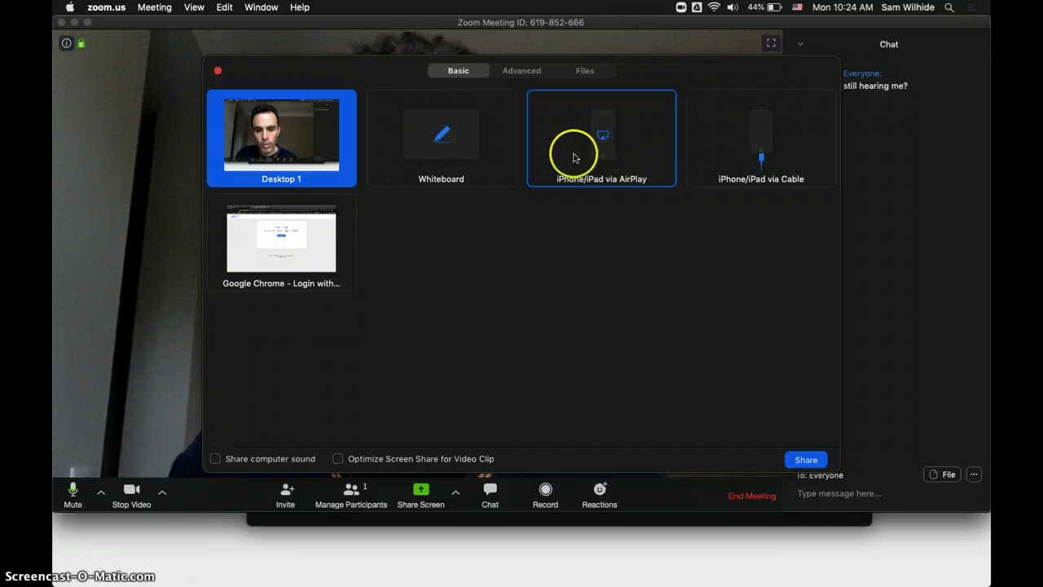
left_click(553, 181)
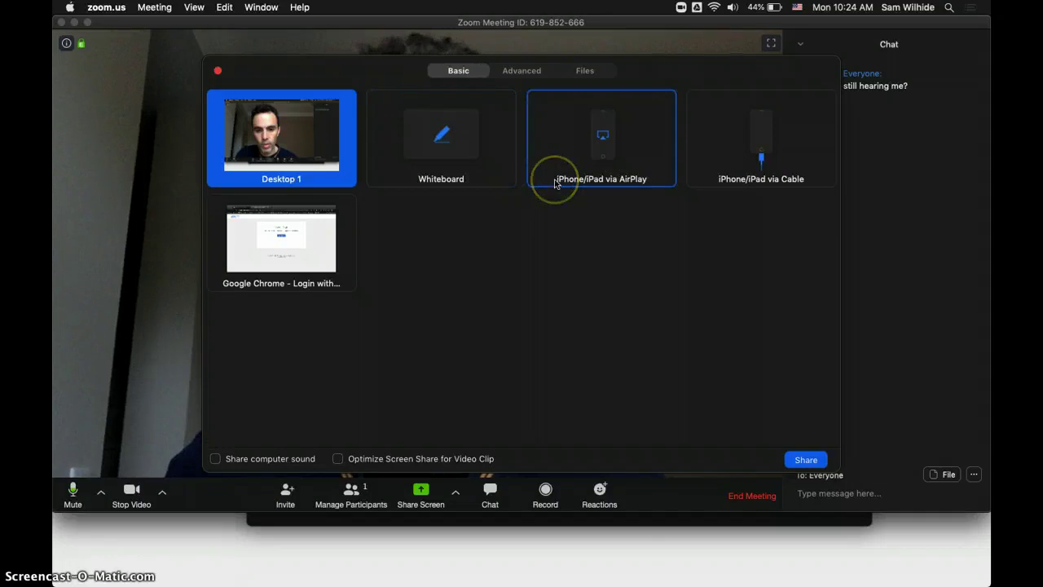
- Share the Google Chrome window showing the Login with Google page in the meeting
left_click_drag(303, 214, 292, 266)
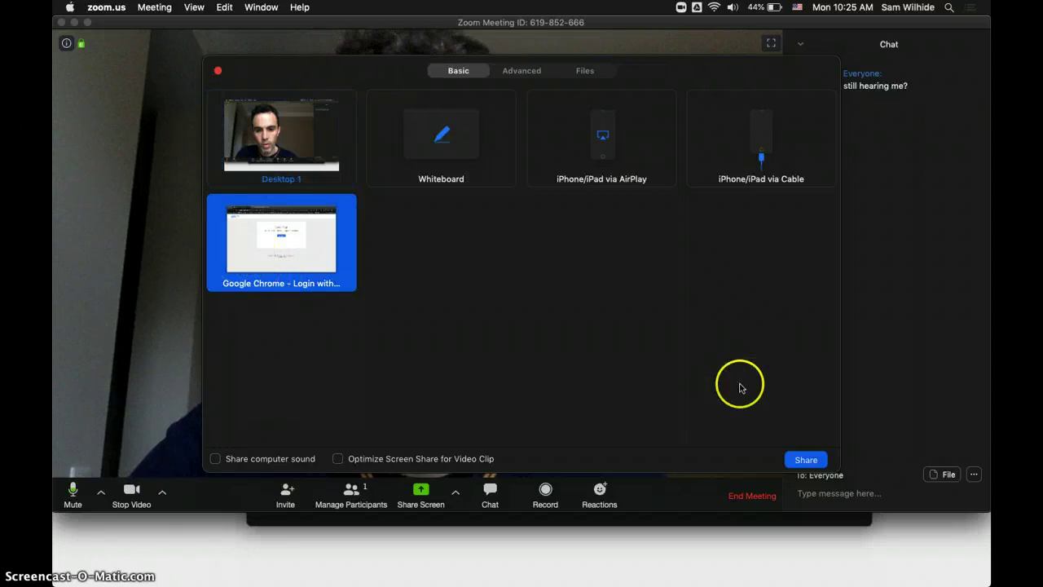
left_click(803, 461)
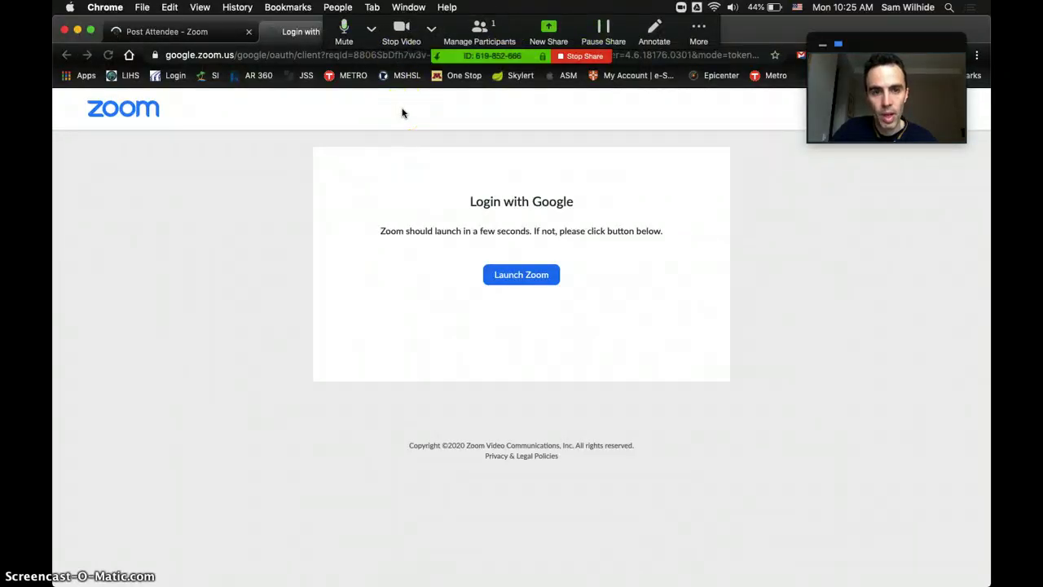
left_click_drag(402, 198, 402, 249)
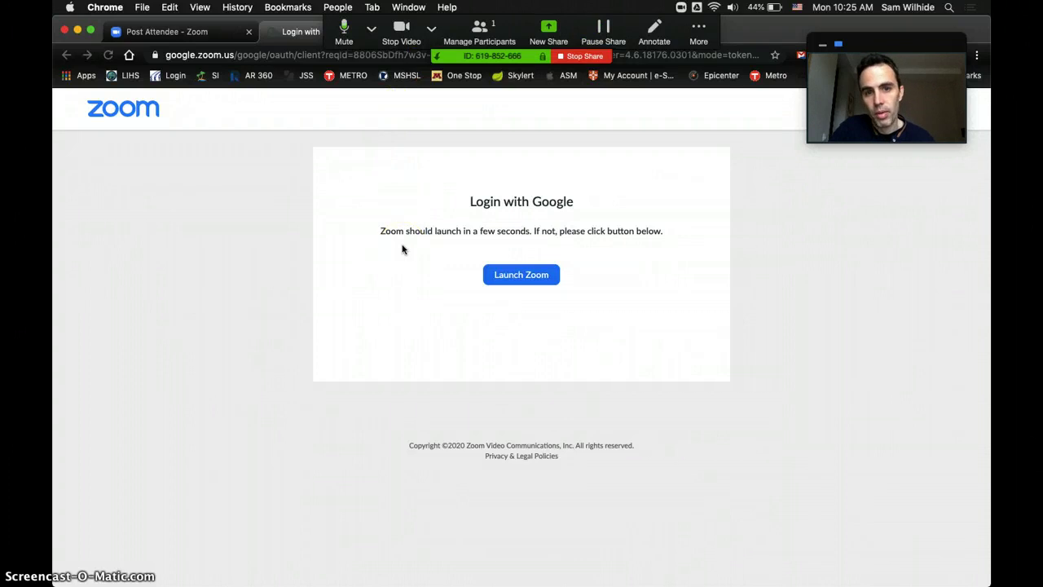